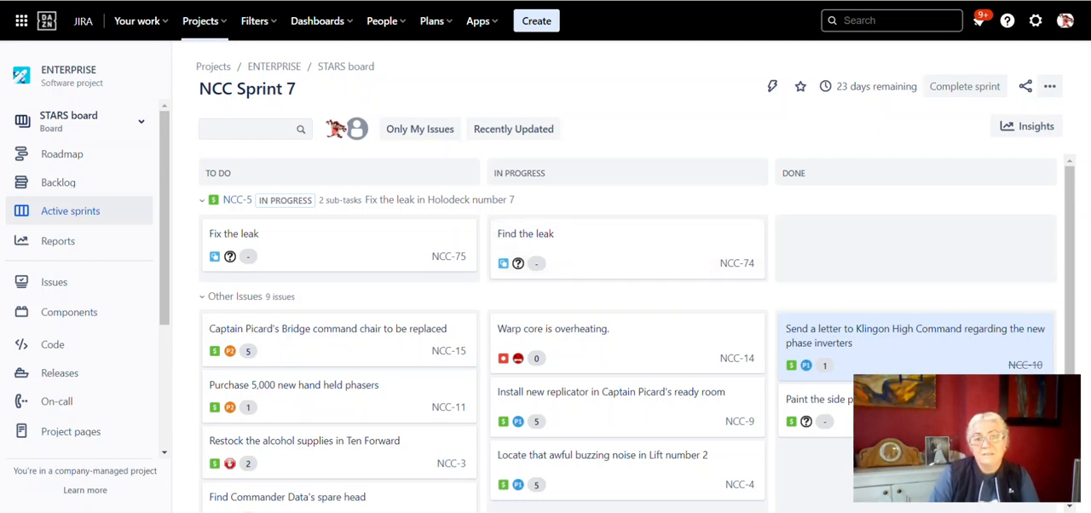
# Step: Open issue NCC-10 from the board's Done column, switch its status to In Progress and return it to Done
pyautogui.click(915, 340)
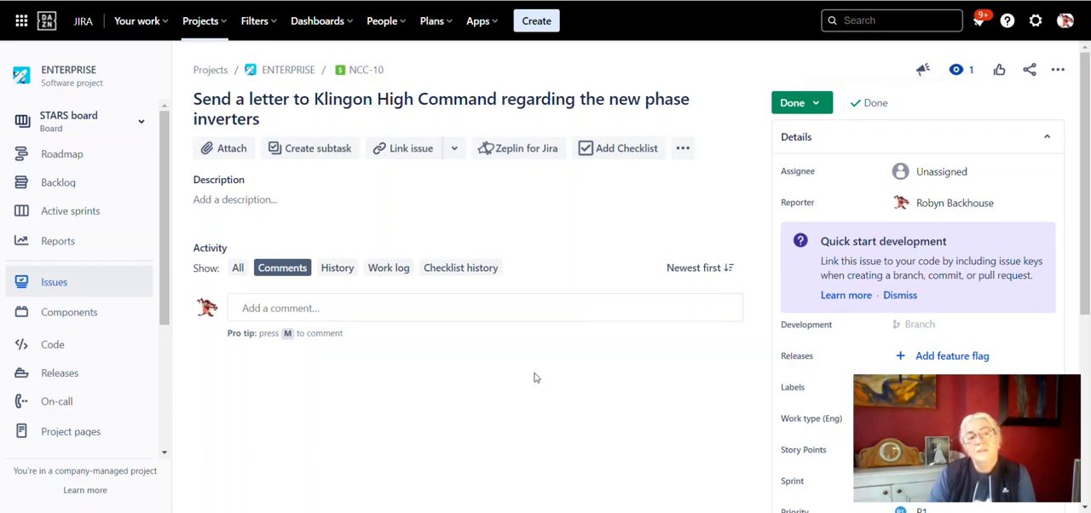
pyautogui.click(815, 104)
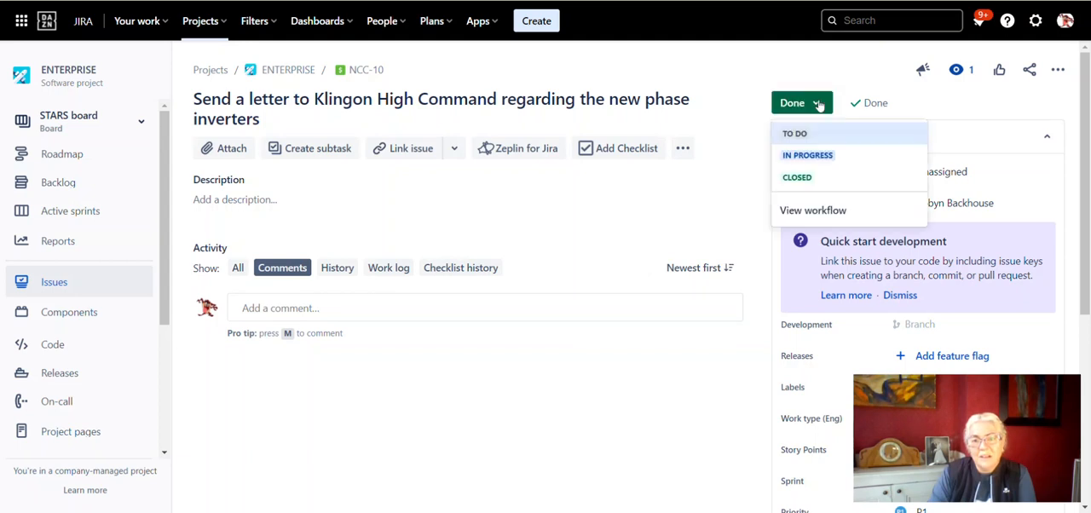
pyautogui.click(810, 156)
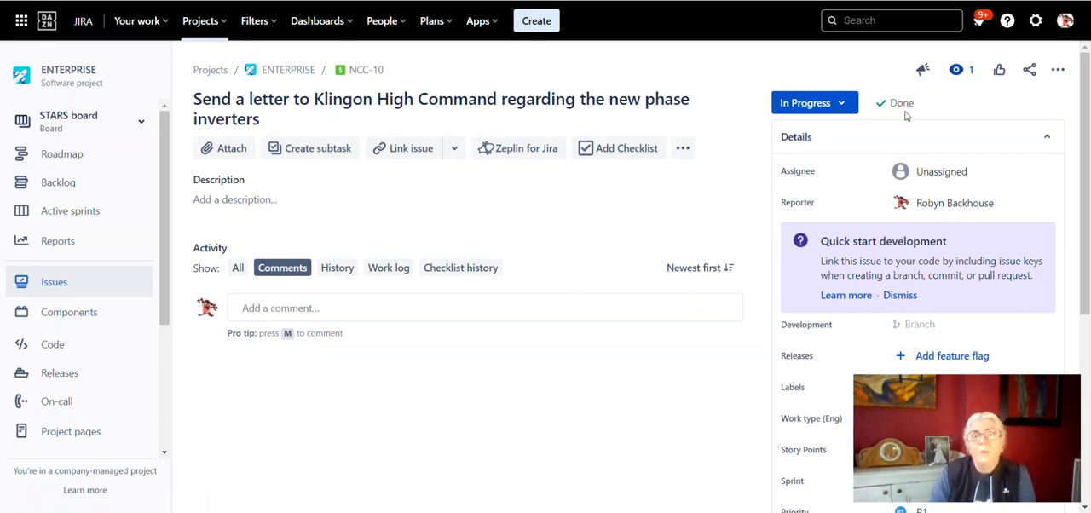
pyautogui.click(845, 104)
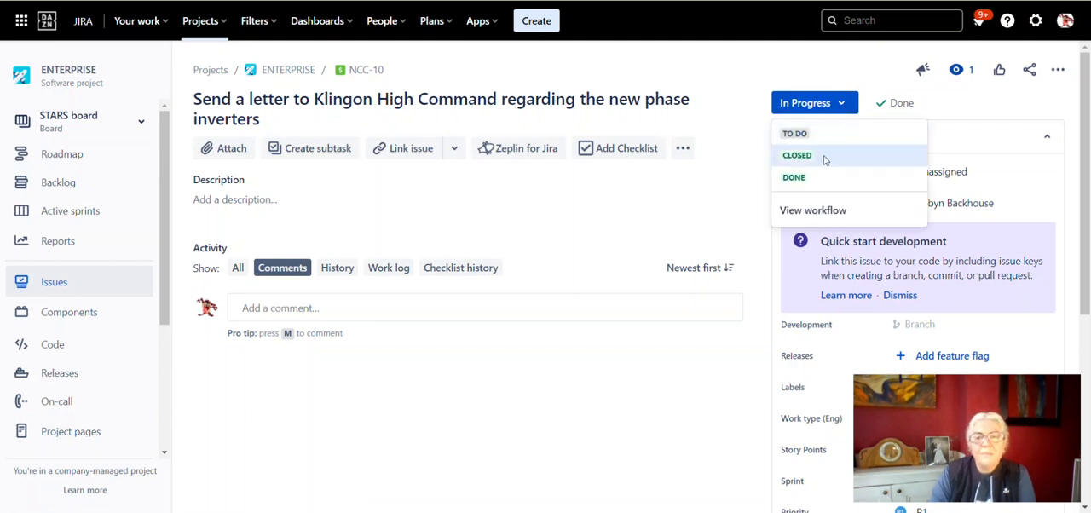
pyautogui.click(818, 177)
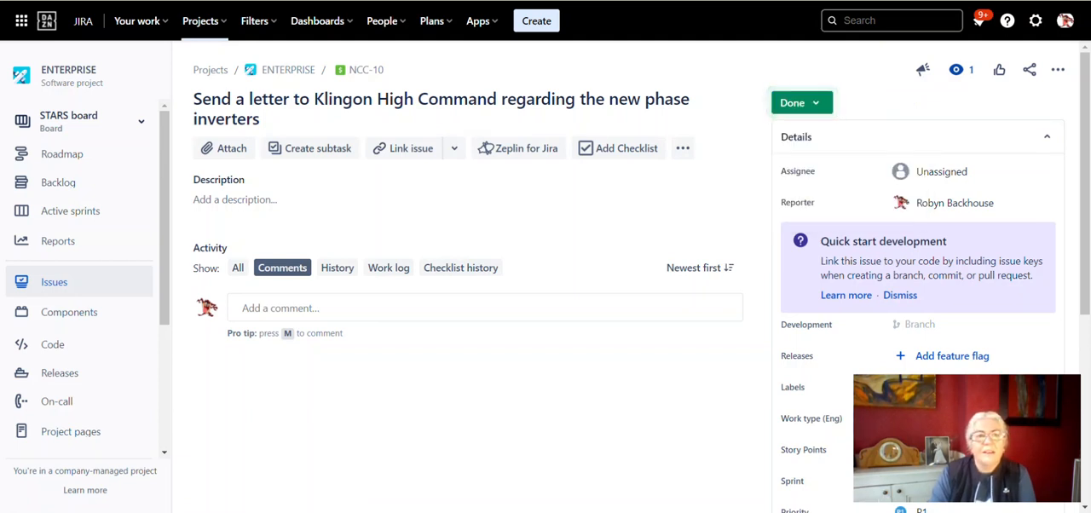
# Step: Return to the sprint board and open the workflow settings of the ENTERPRISE project
pyautogui.click(141, 1)
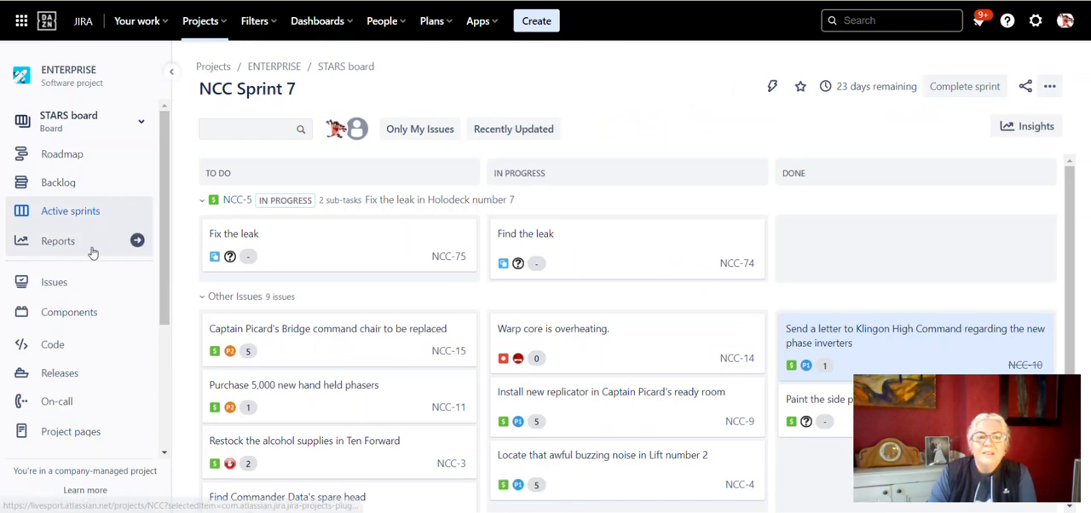
pyautogui.scroll(-3, 91, 251)
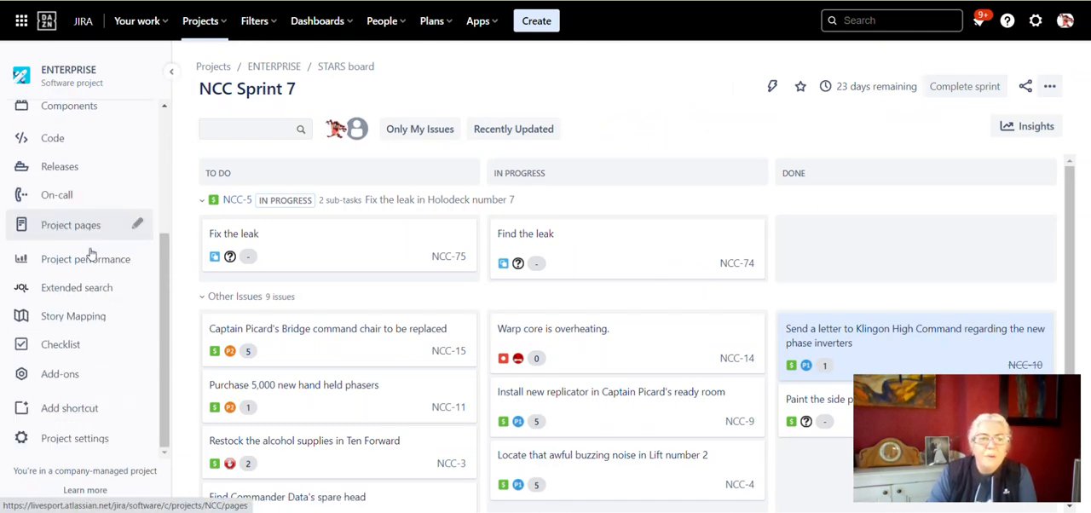
pyautogui.scroll(3, 88, 250)
pyautogui.scroll(-3, 90, 253)
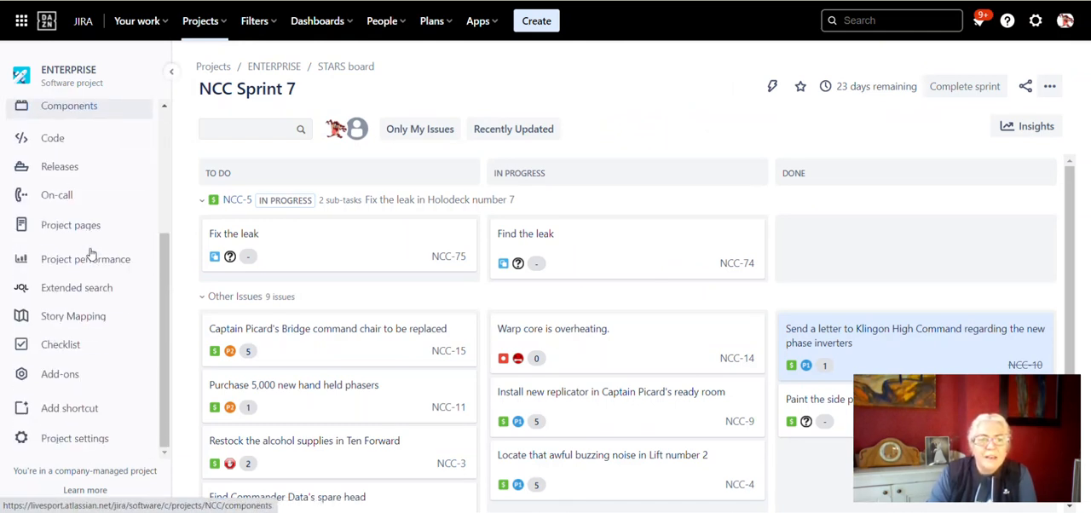
pyautogui.click(63, 443)
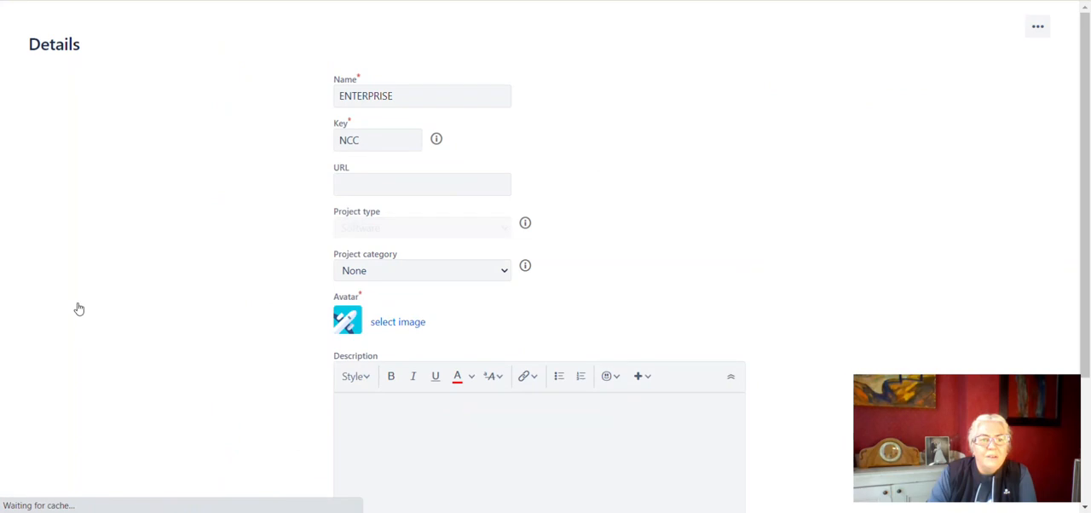
pyautogui.scroll(-1, 79, 308)
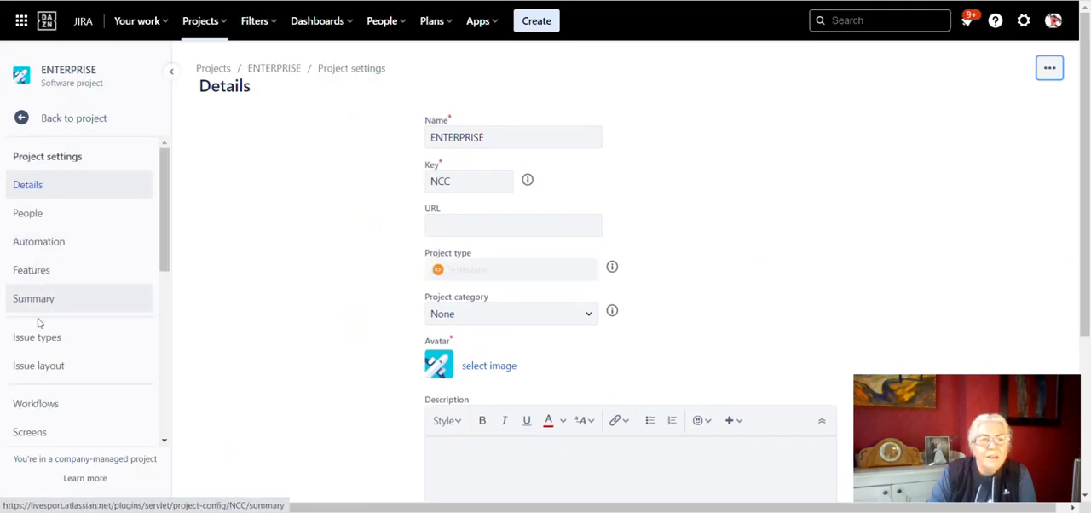
pyautogui.click(46, 406)
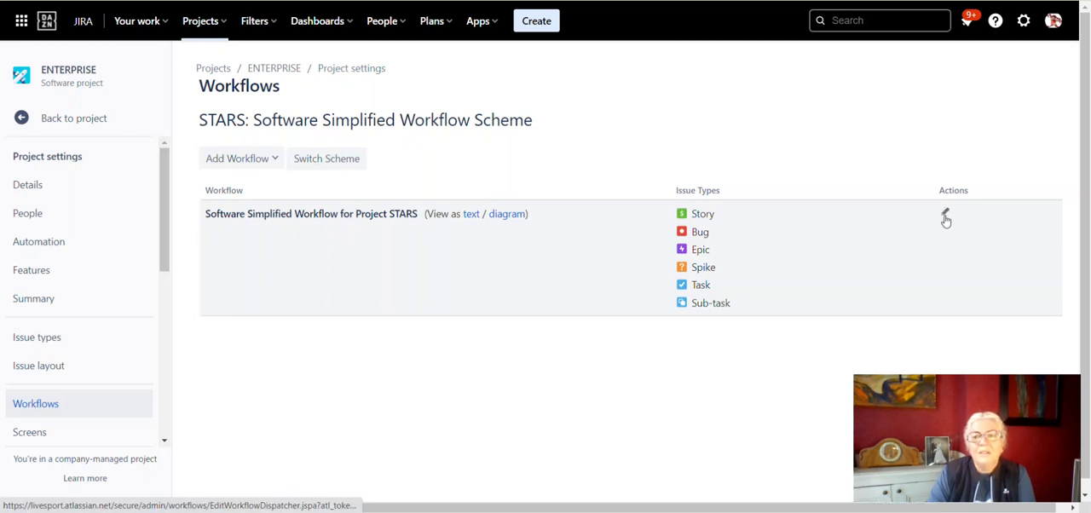
# Step: Open the Software Simplified Workflow for Project STARS for editing and display it as a diagram
pyautogui.click(944, 214)
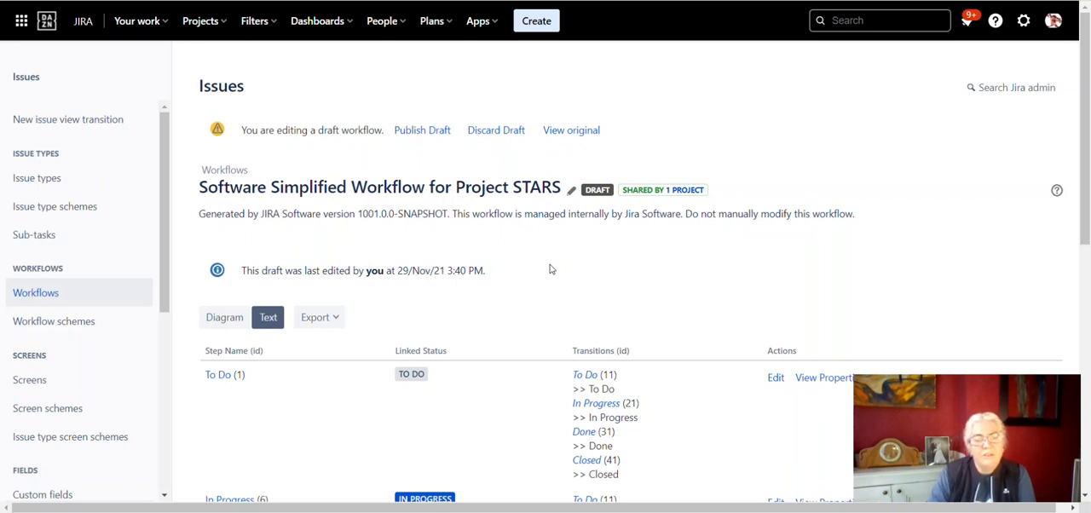
pyautogui.click(221, 325)
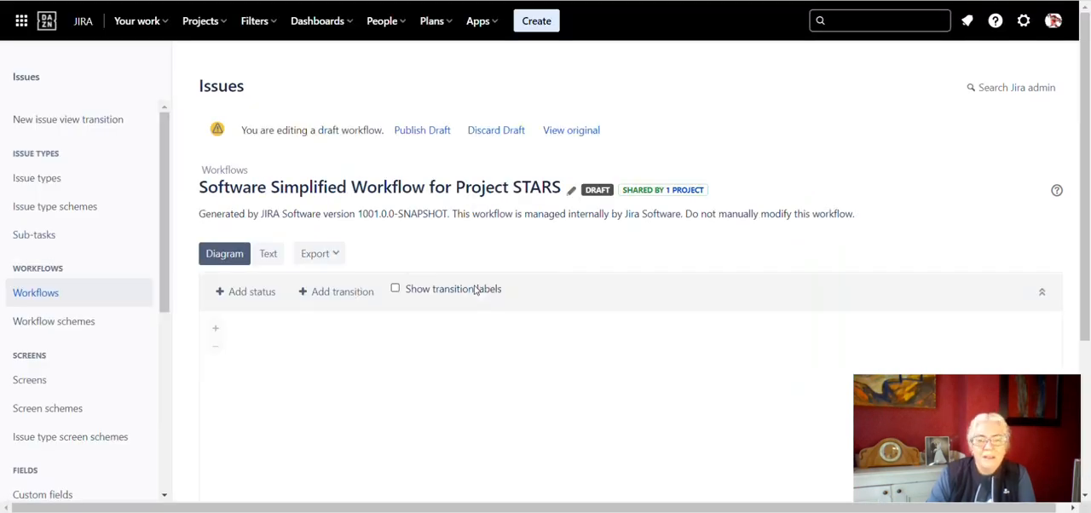
pyautogui.scroll(-1, 455, 292)
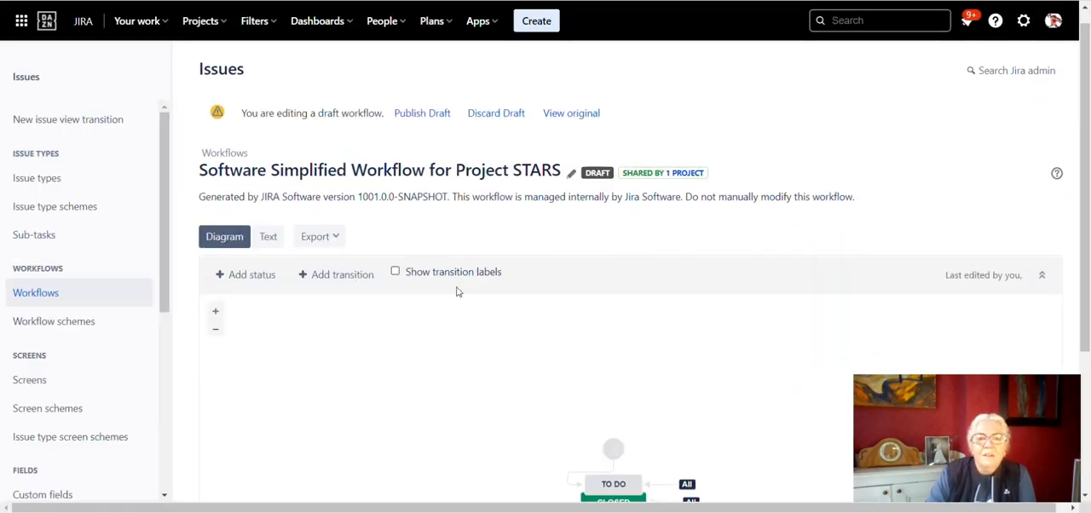
pyautogui.scroll(1, 455, 293)
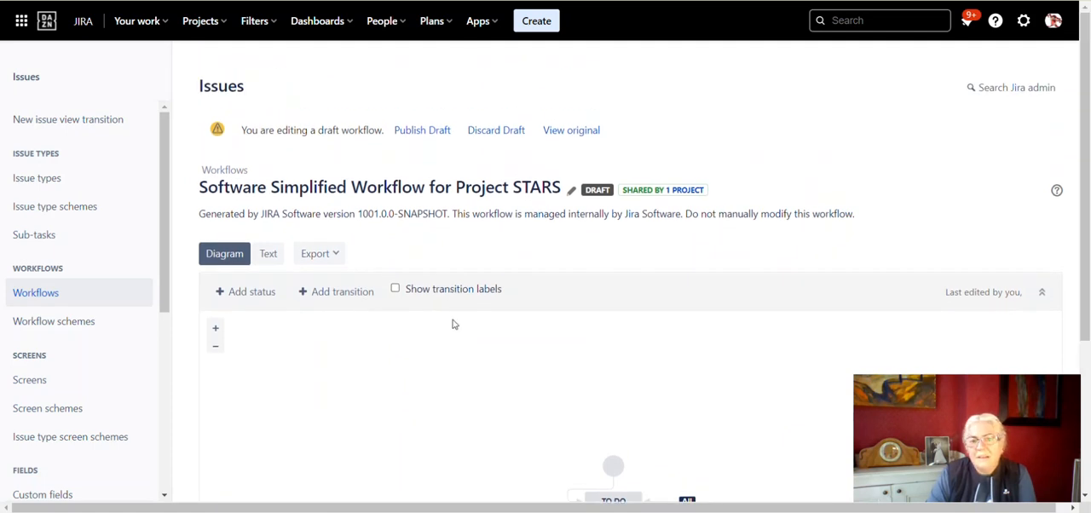
pyautogui.scroll(-3, 453, 324)
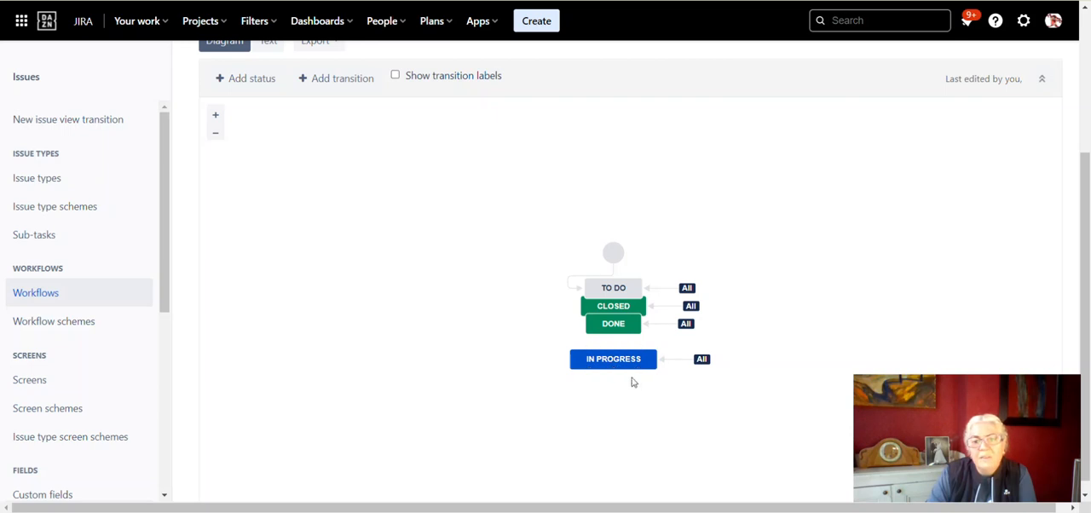
# Step: Select the transition leading into the In Progress status and open its post functions
pyautogui.click(679, 360)
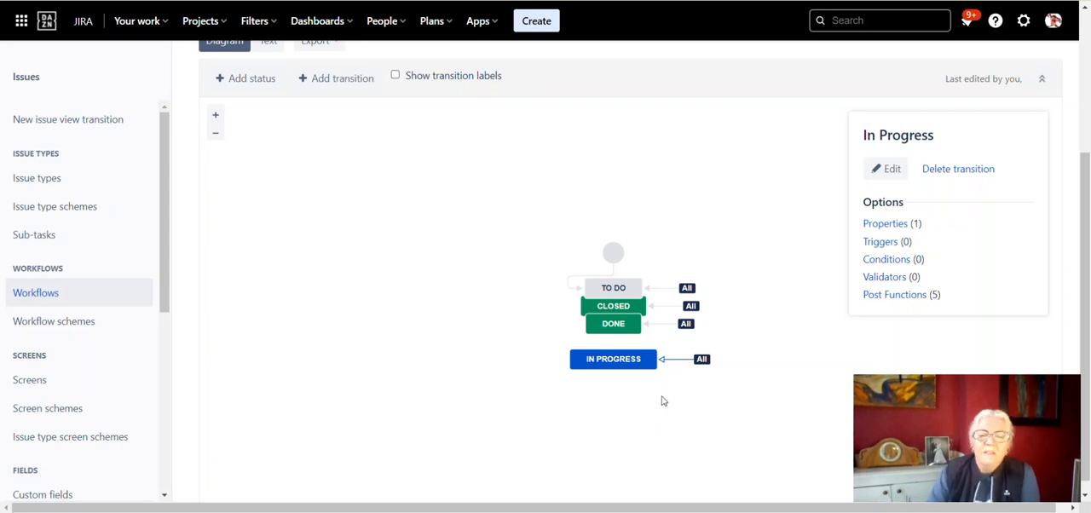
pyautogui.click(608, 359)
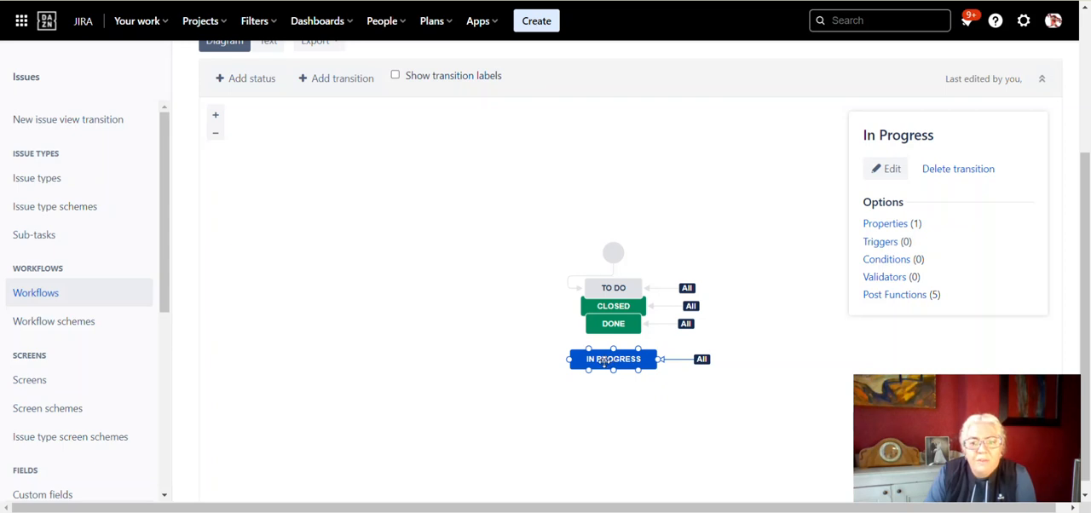
pyautogui.click(603, 361)
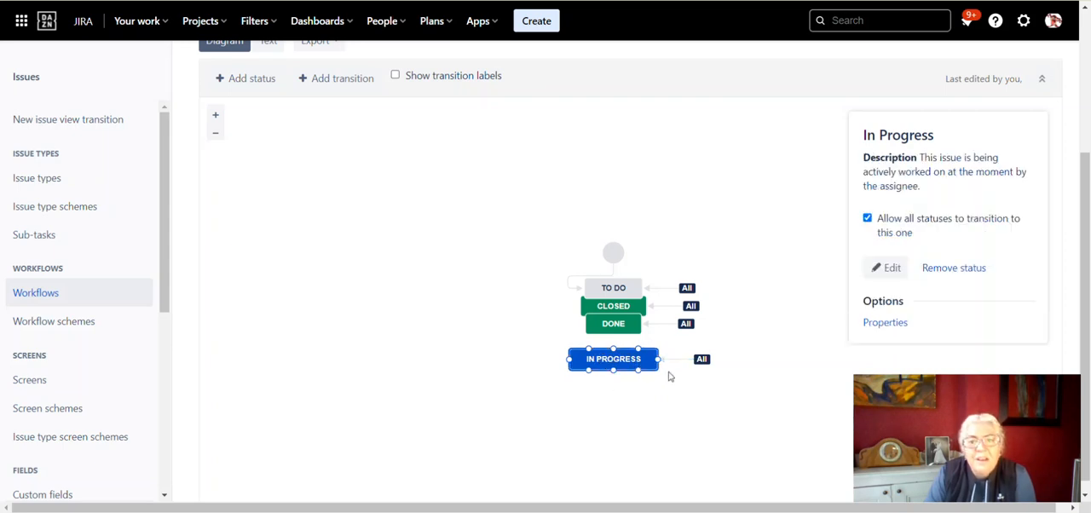
pyautogui.moveTo(701, 361)
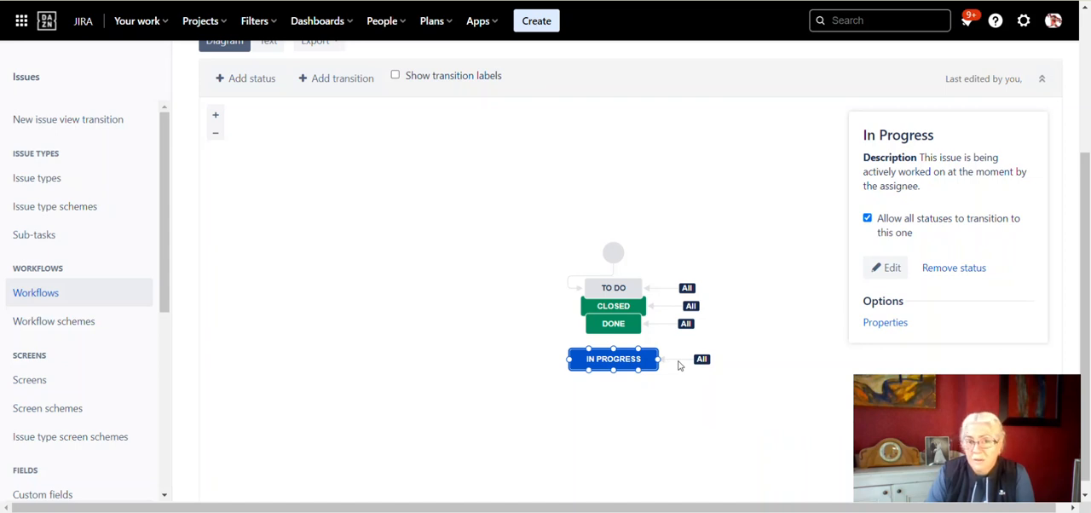
pyautogui.click(673, 359)
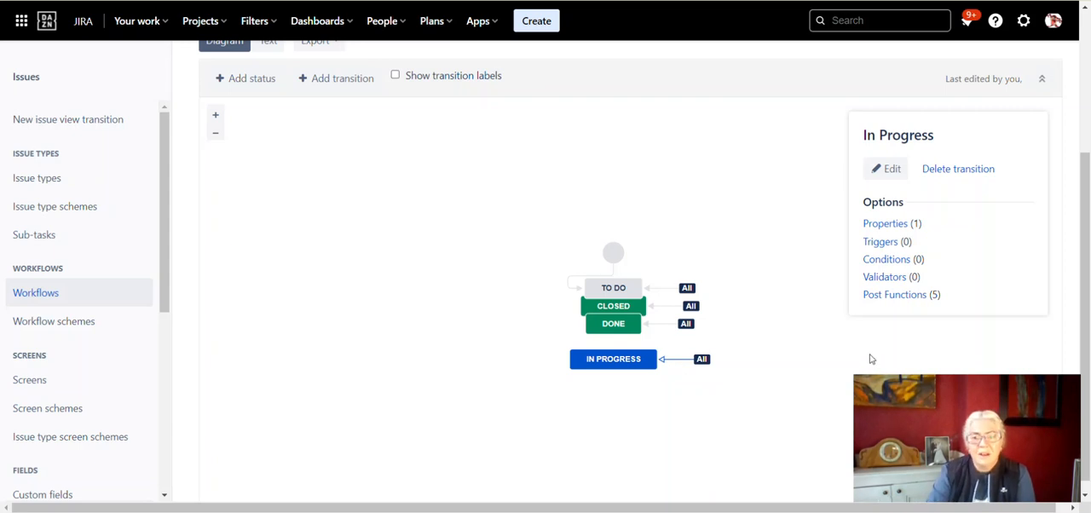
pyautogui.click(901, 296)
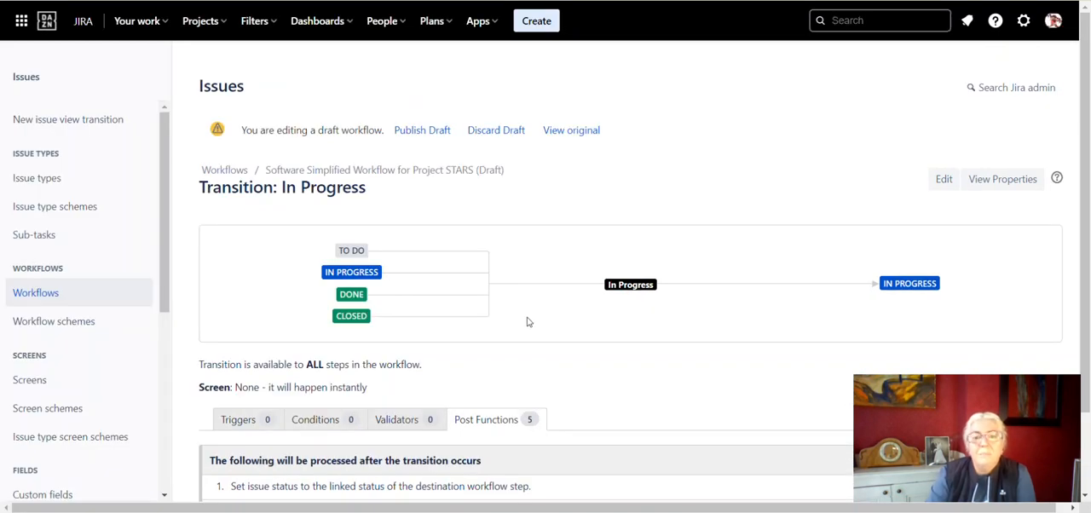
pyautogui.scroll(-1, 608, 321)
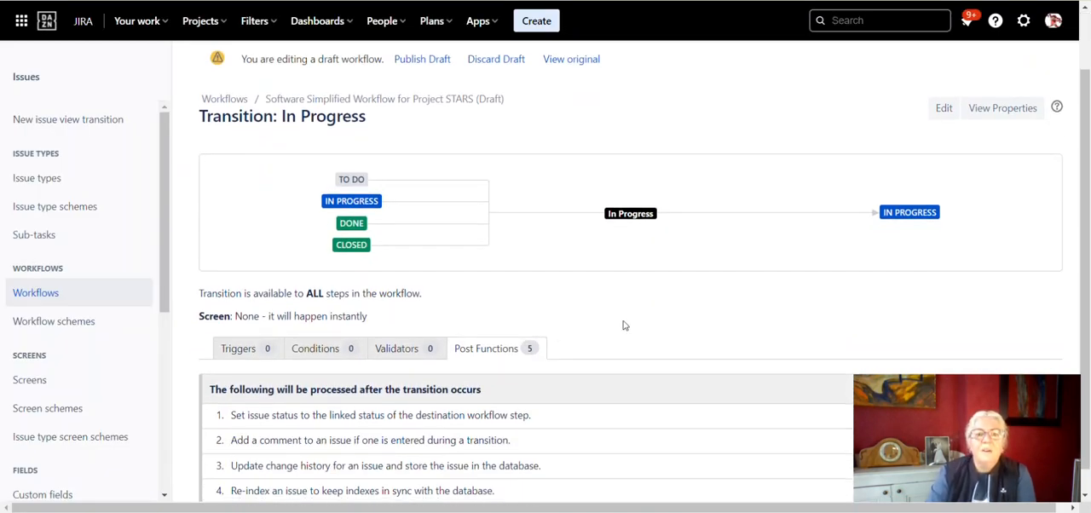
pyautogui.scroll(-1, 623, 325)
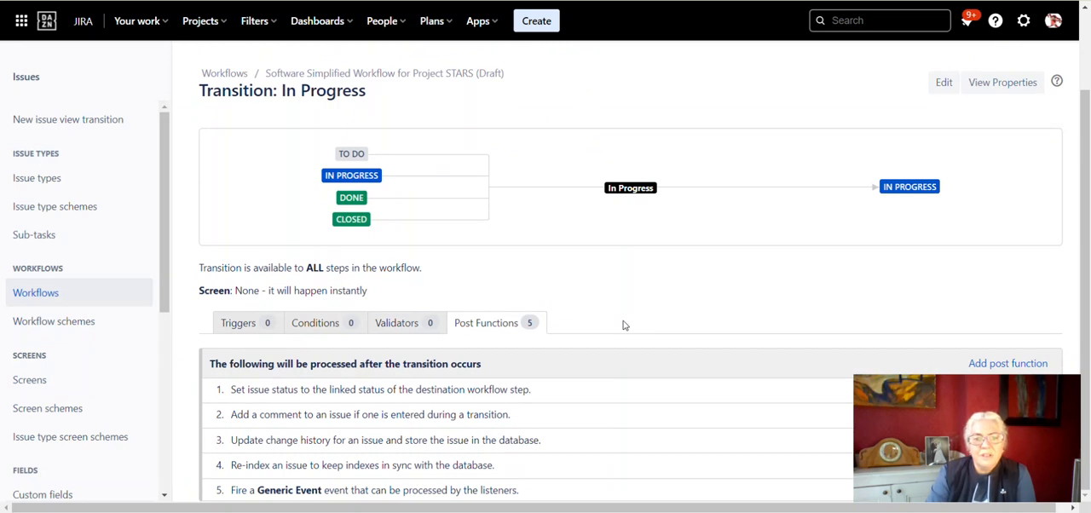
pyautogui.moveTo(868, 388); pyautogui.dragTo(887, 35)
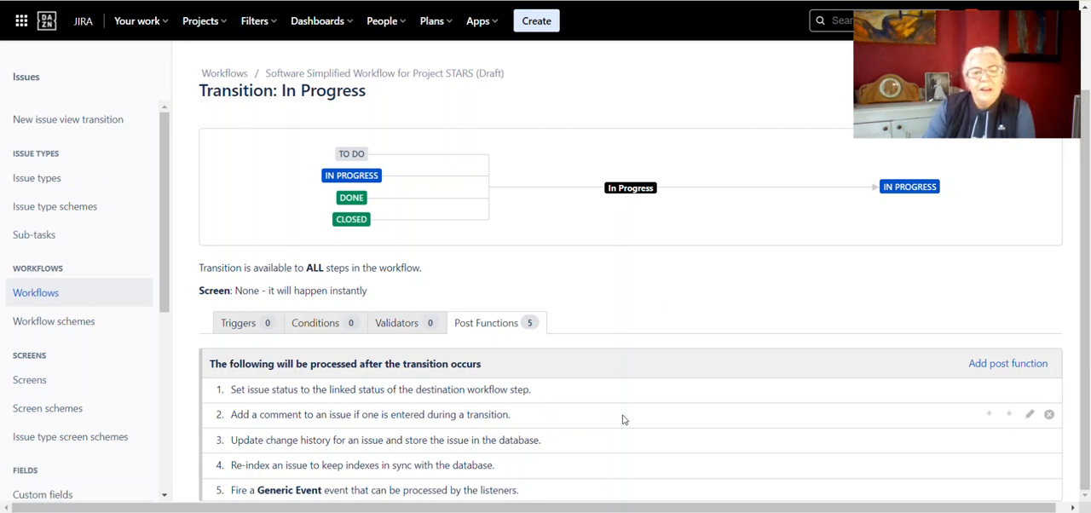
# Step: Start adding an Update Issue Field post function to the In Progress transition
pyautogui.click(997, 369)
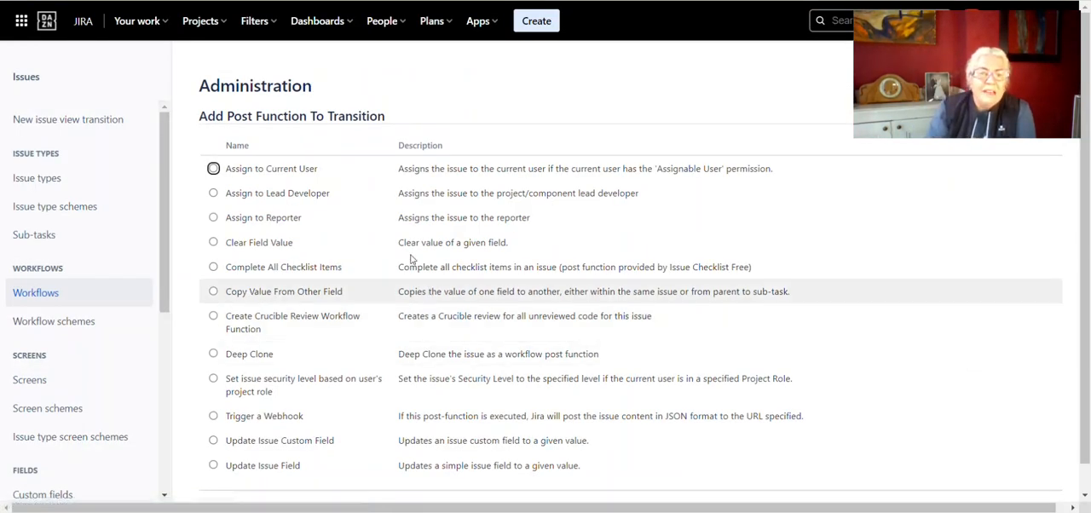
pyautogui.scroll(-1, 384, 214)
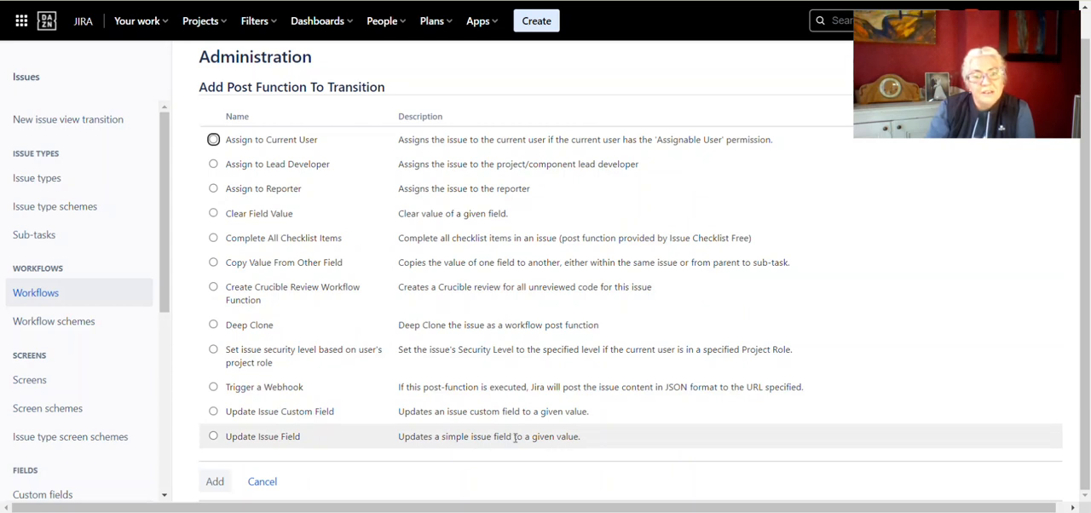
pyautogui.click(214, 437)
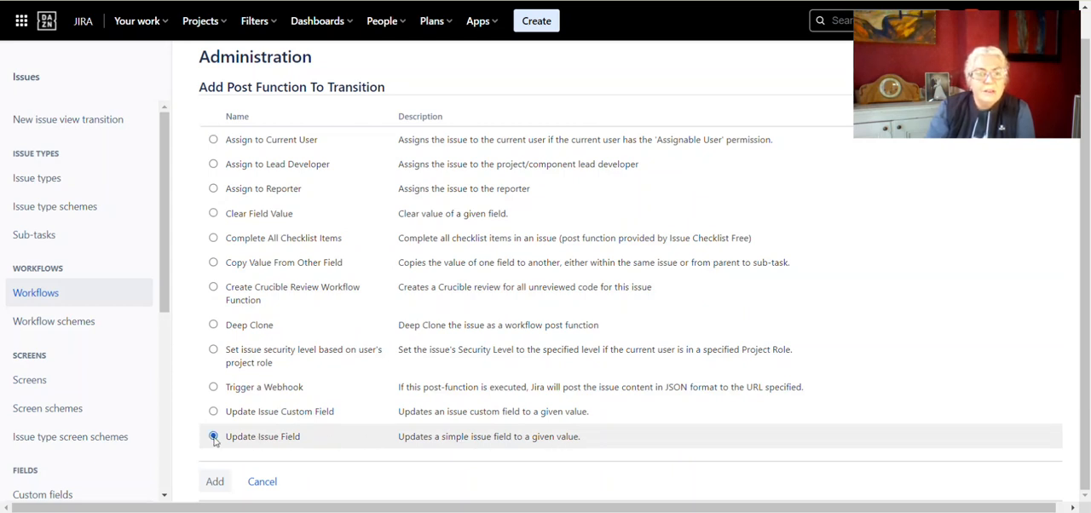
pyautogui.click(215, 482)
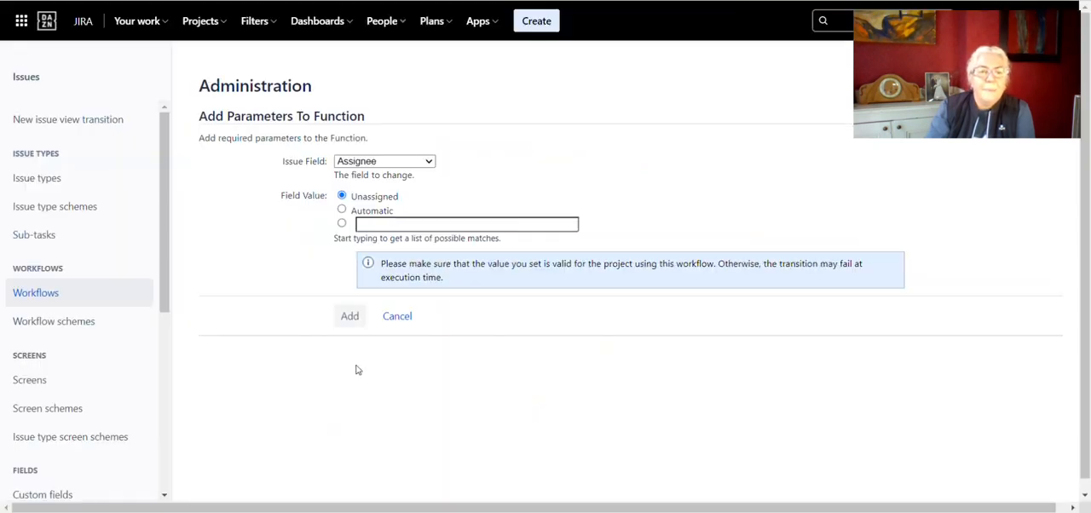
# Step: Set the post function's issue field to Resolution with the value None and add it to the transition
pyautogui.moveTo(289, 162); pyautogui.dragTo(321, 161)
pyautogui.click(388, 164)
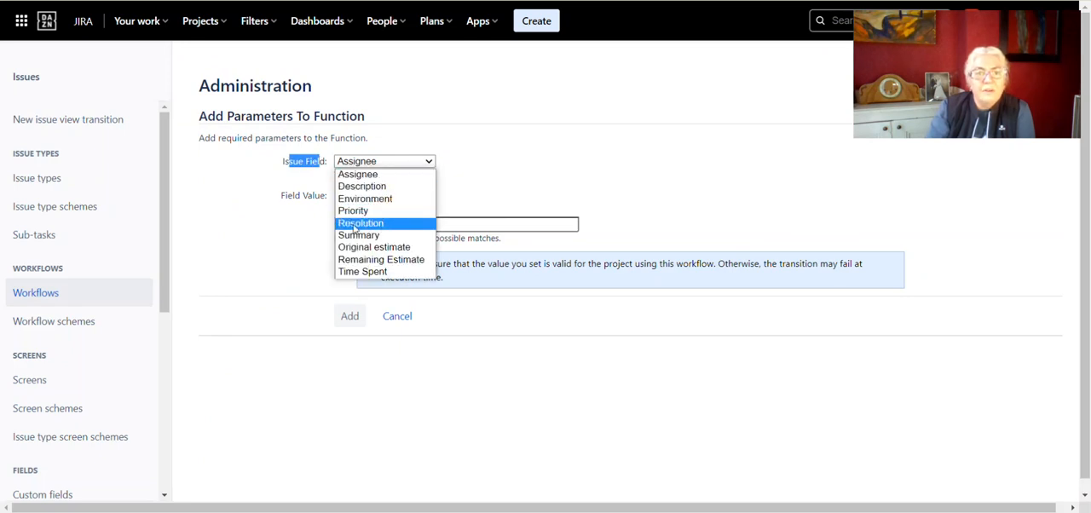
pyautogui.click(354, 223)
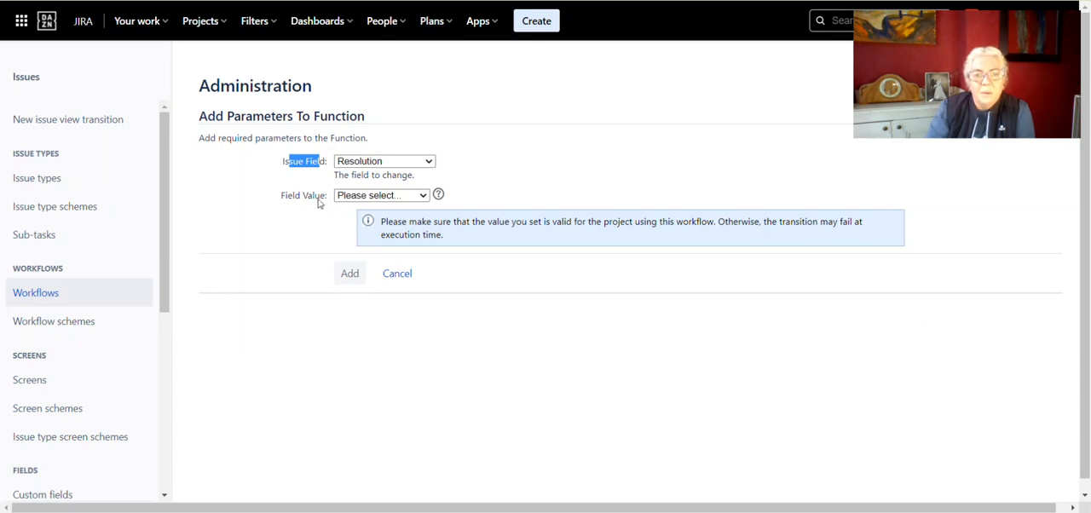
pyautogui.click(511, 176)
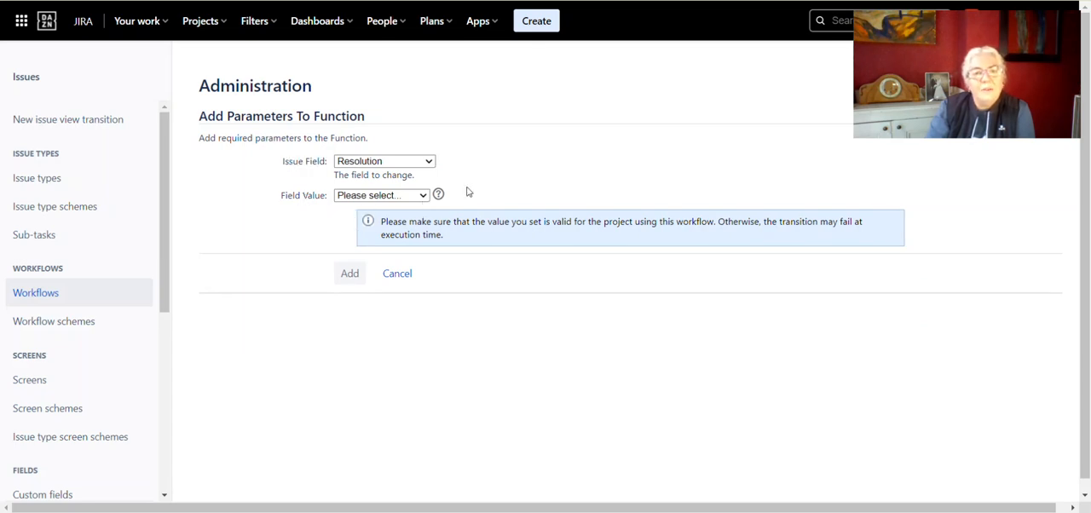
pyautogui.click(418, 197)
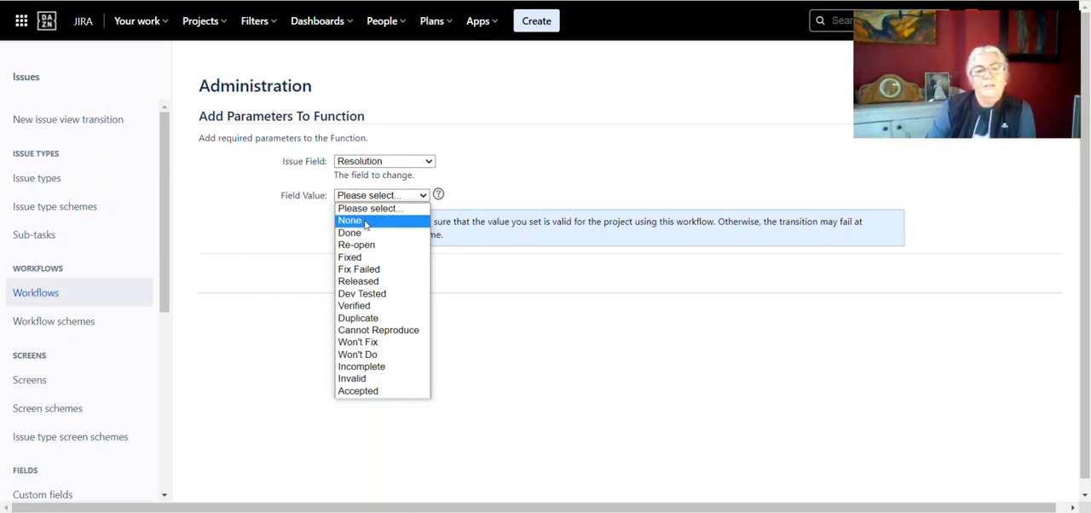
pyautogui.click(366, 221)
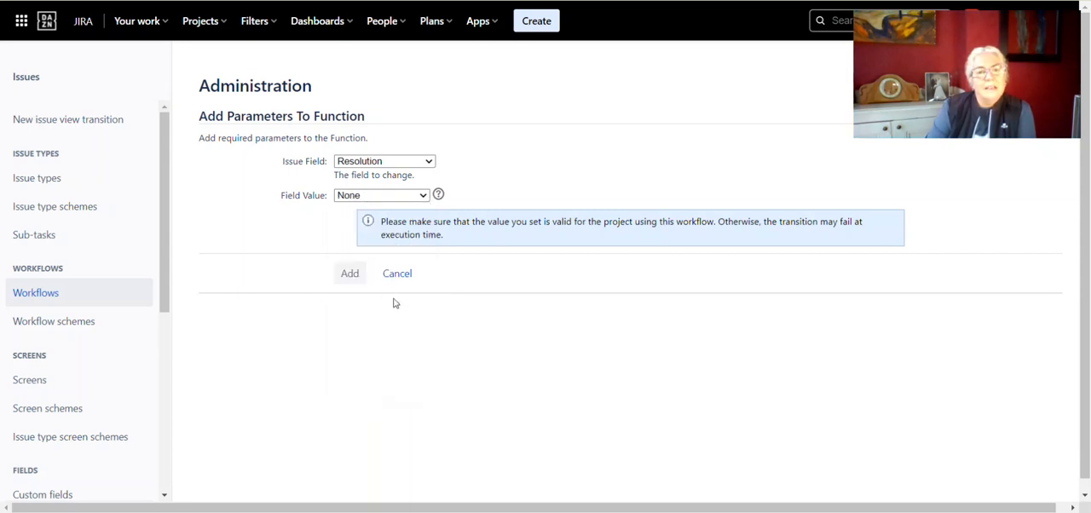
pyautogui.click(349, 274)
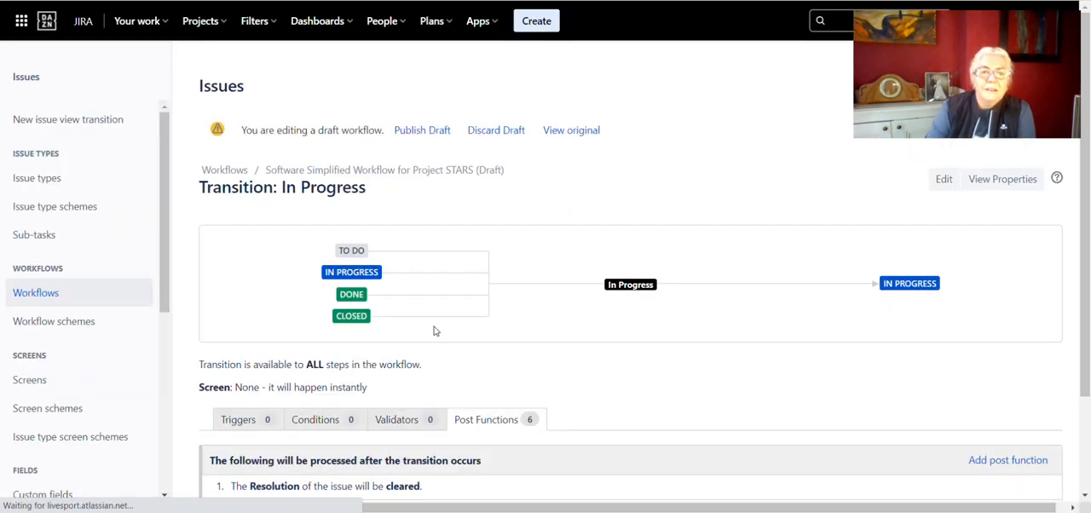
# Step: Check the In Progress transition's post functions and publish the draft workflow without saving a backup copy
pyautogui.scroll(-1, 463, 362)
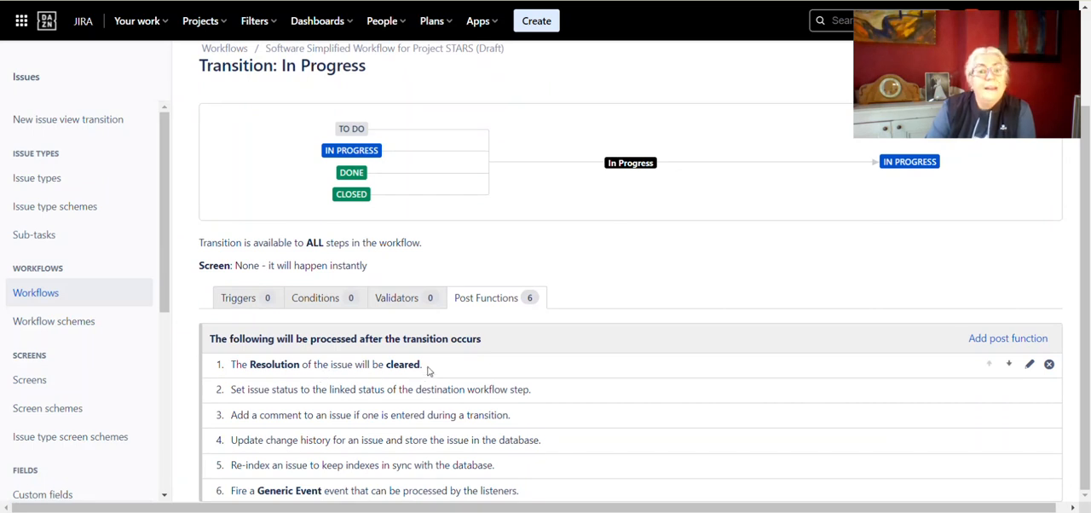
pyautogui.scroll(2, 429, 370)
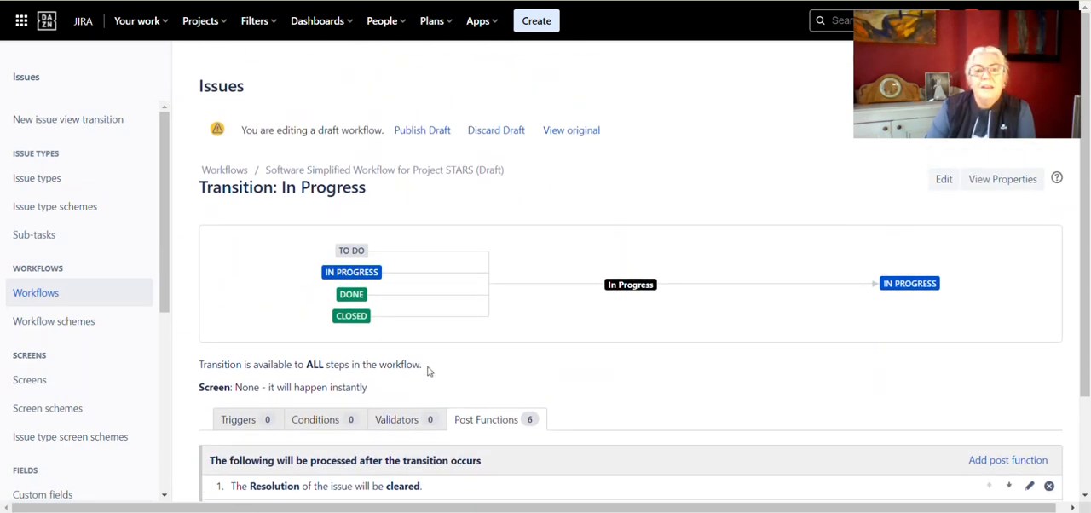
pyautogui.click(419, 135)
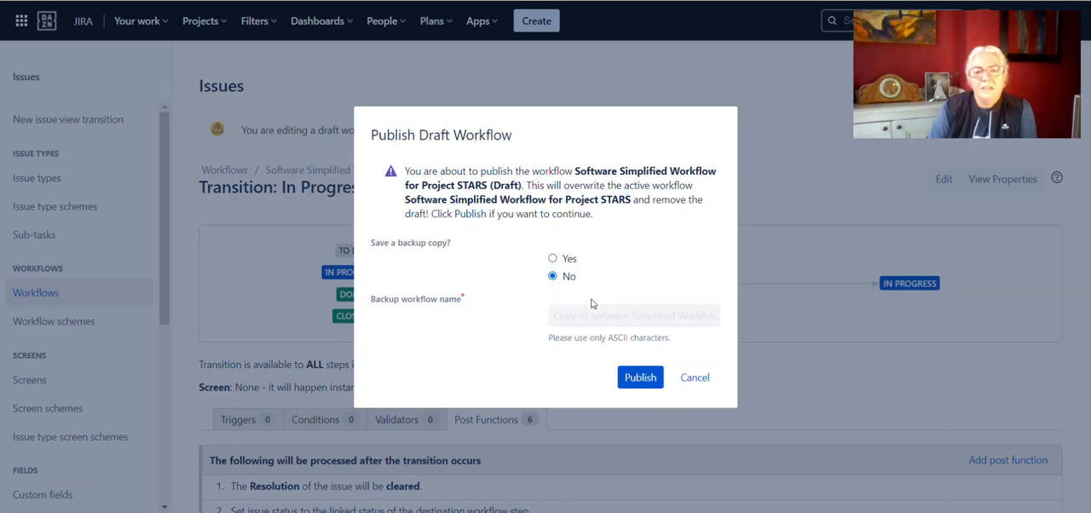
pyautogui.click(640, 378)
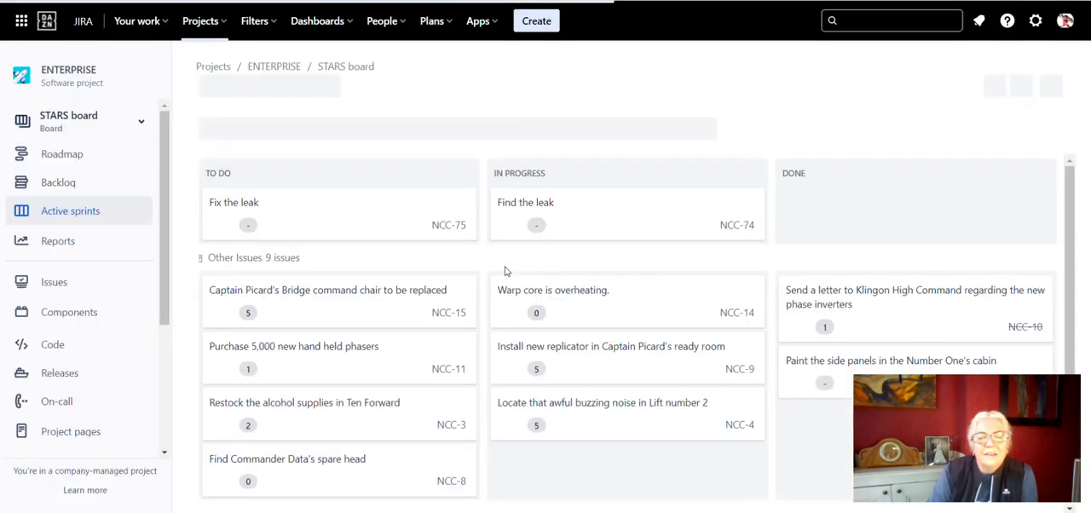
# Step: Open issue NCC-10 from the board's Done column in a separate tab and change its status to In Progress
pyautogui.scroll(-3, 573, 397)
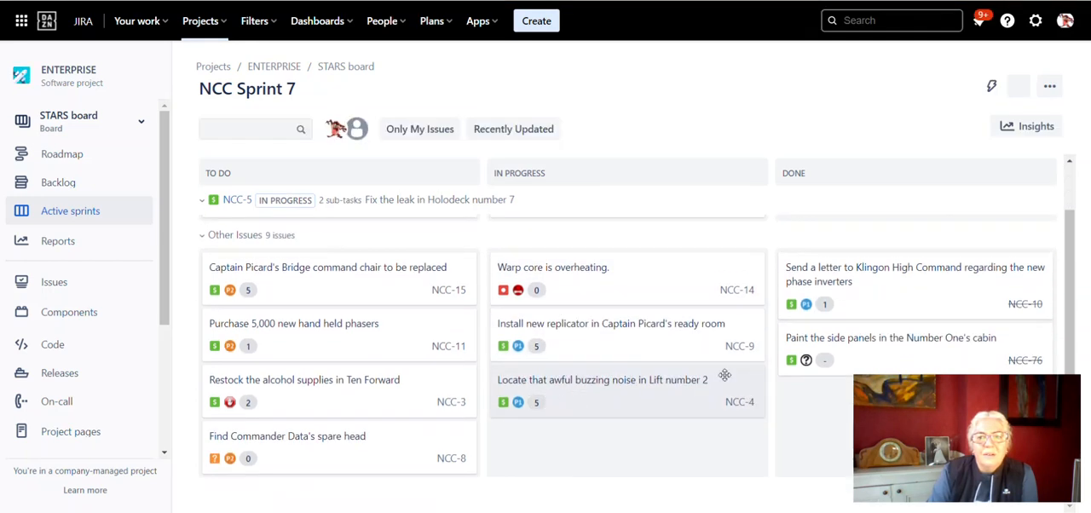
pyautogui.rightClick(1027, 314)
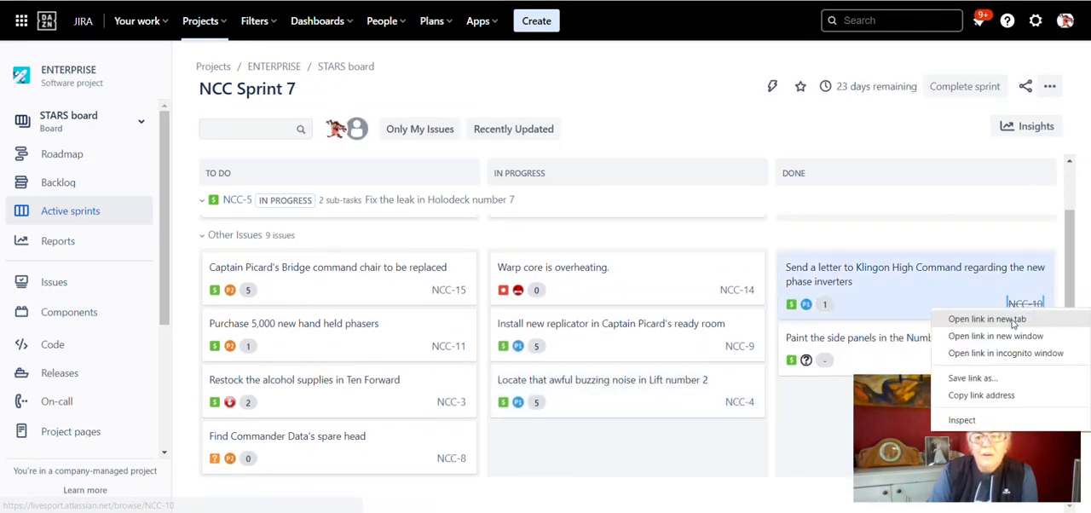
pyautogui.press('Escape')
pyautogui.click(254, 21)
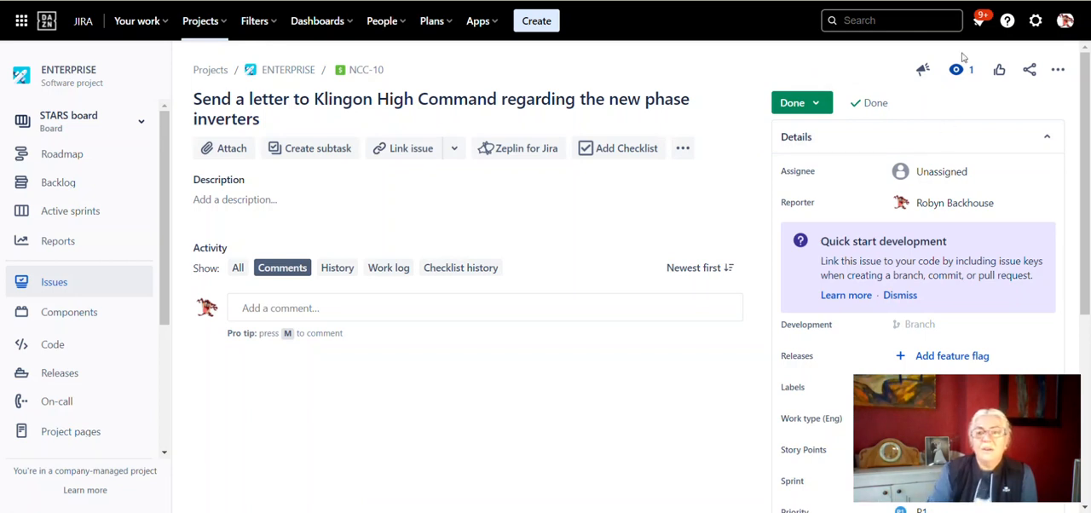
pyautogui.click(816, 103)
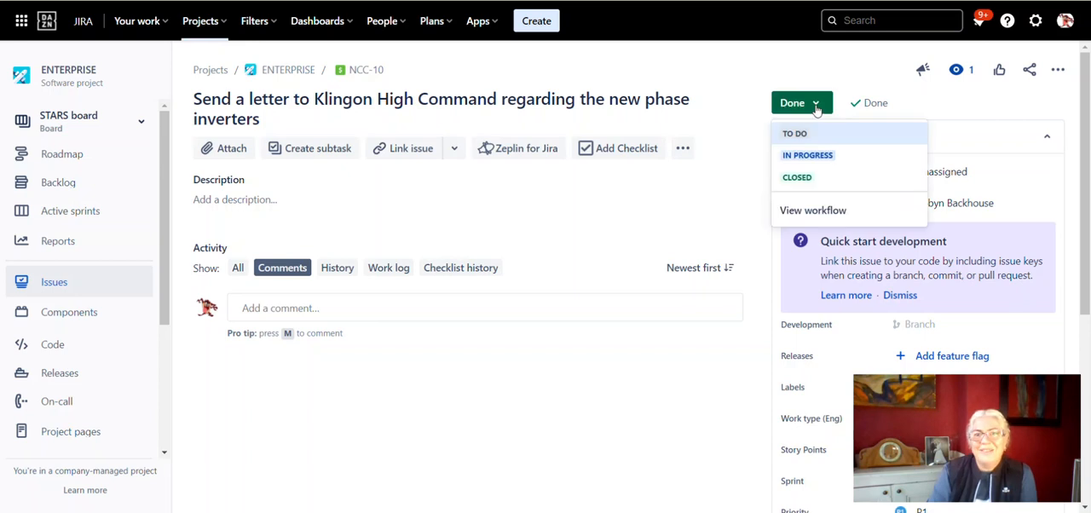
pyautogui.click(816, 158)
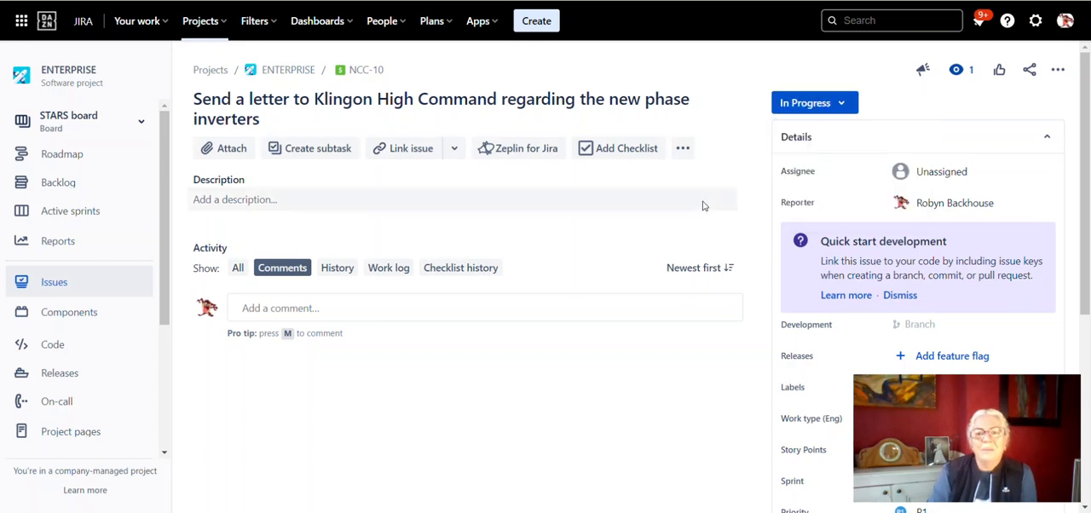